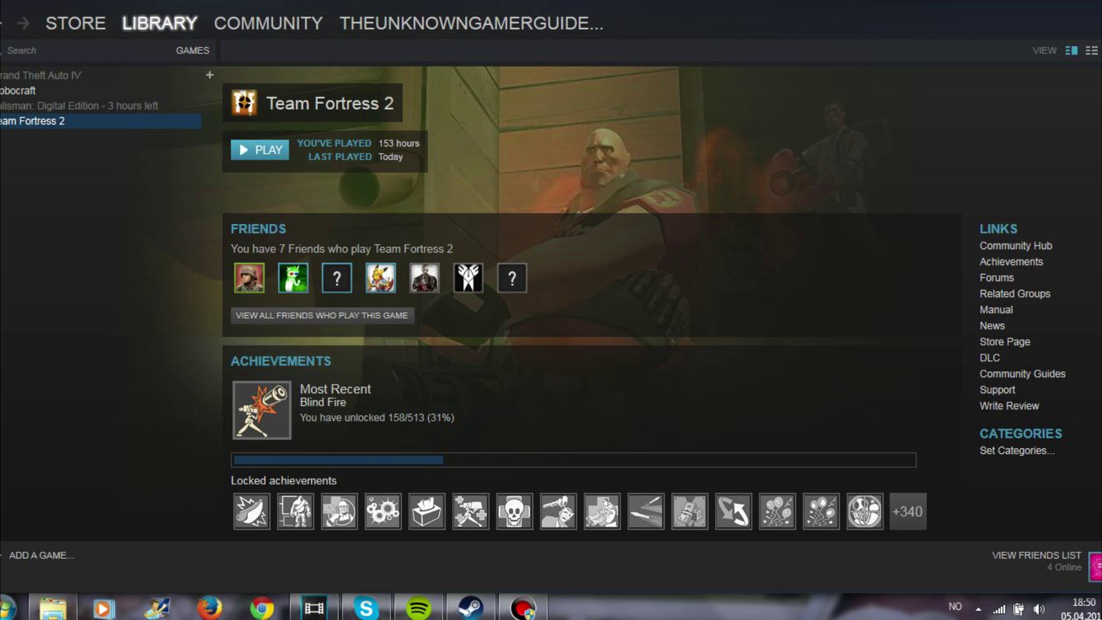
Bring up the Windows Start menu over Steam's Team Fortress 2 library page.
click(8, 608)
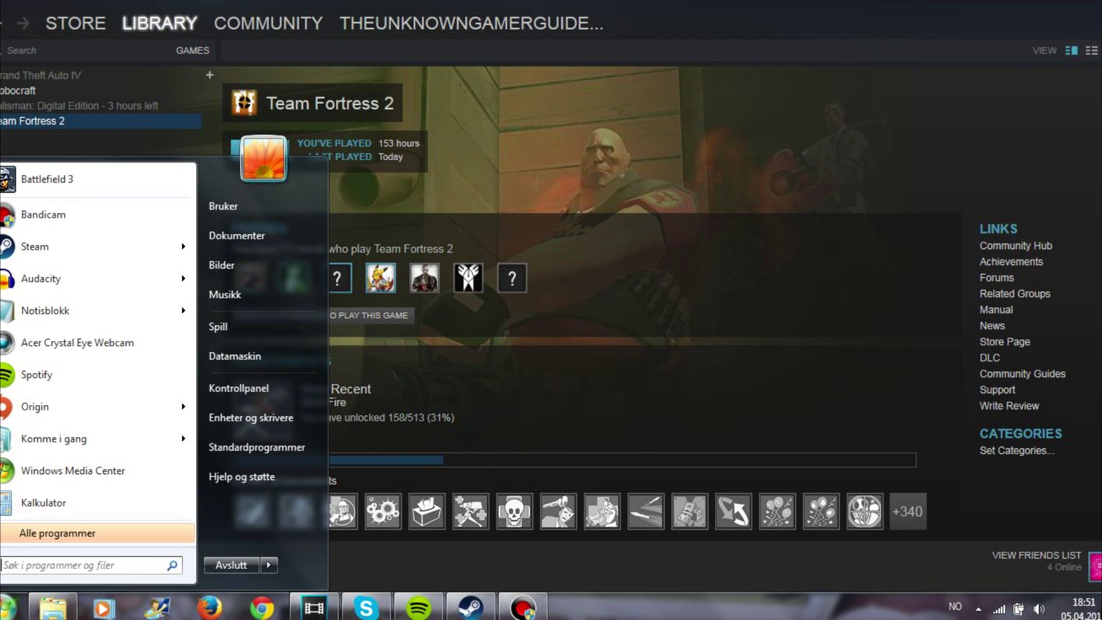
text(windows f)
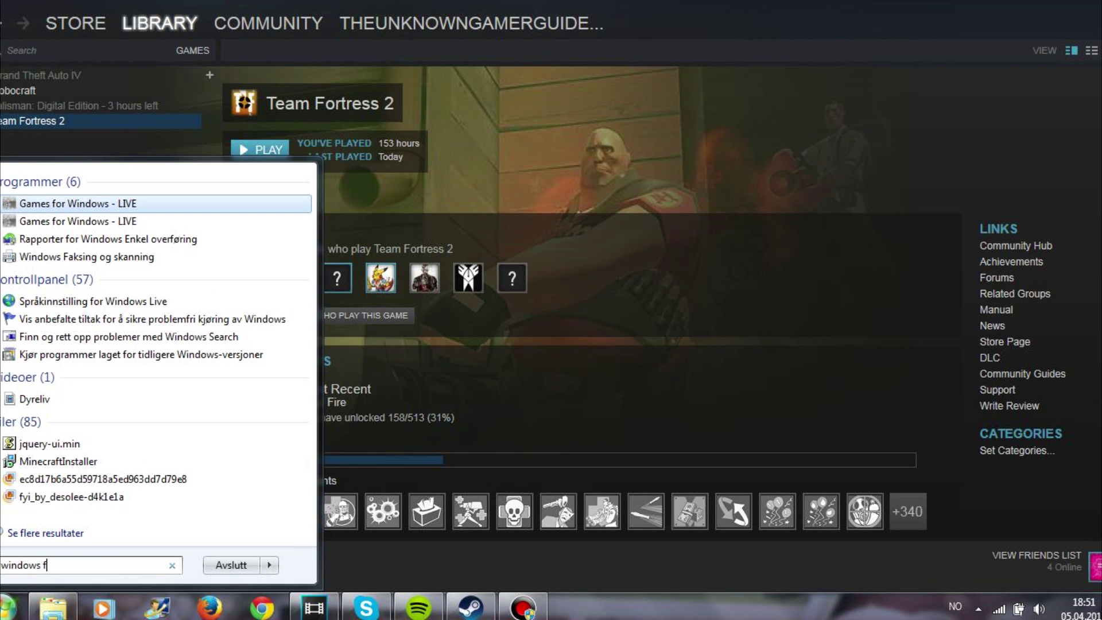
text(irew)
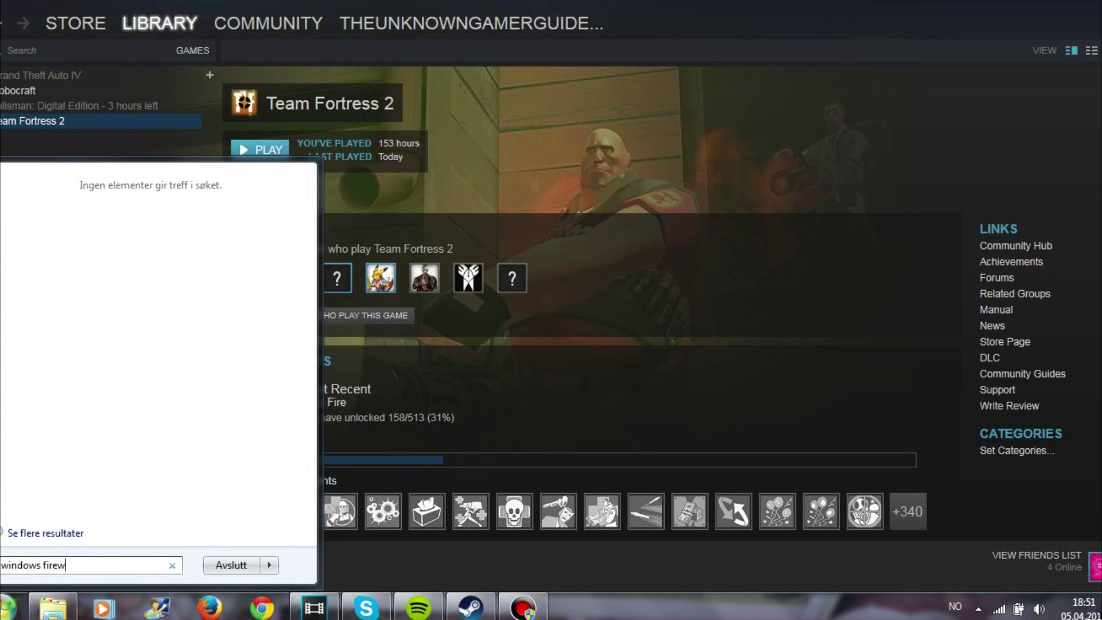
text(all)
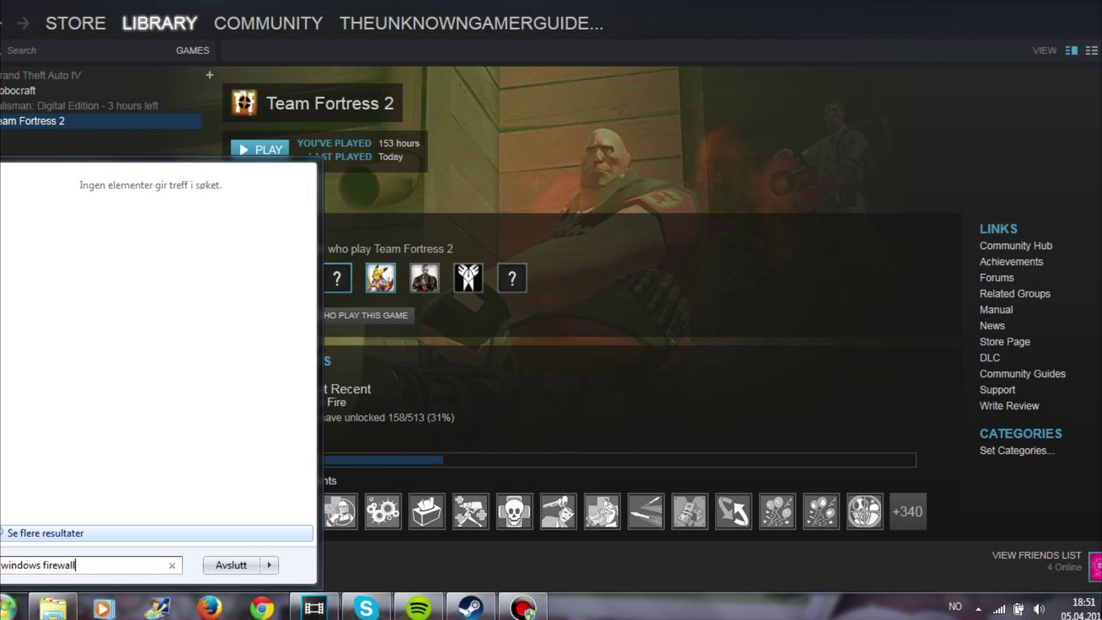
Search the Start menu for 'windows brannmur' and launch the Windows-brannmur Control Panel page.
key(BackSpace)
key(BackSpace)
key(BackSpace)
key(BackSpace)
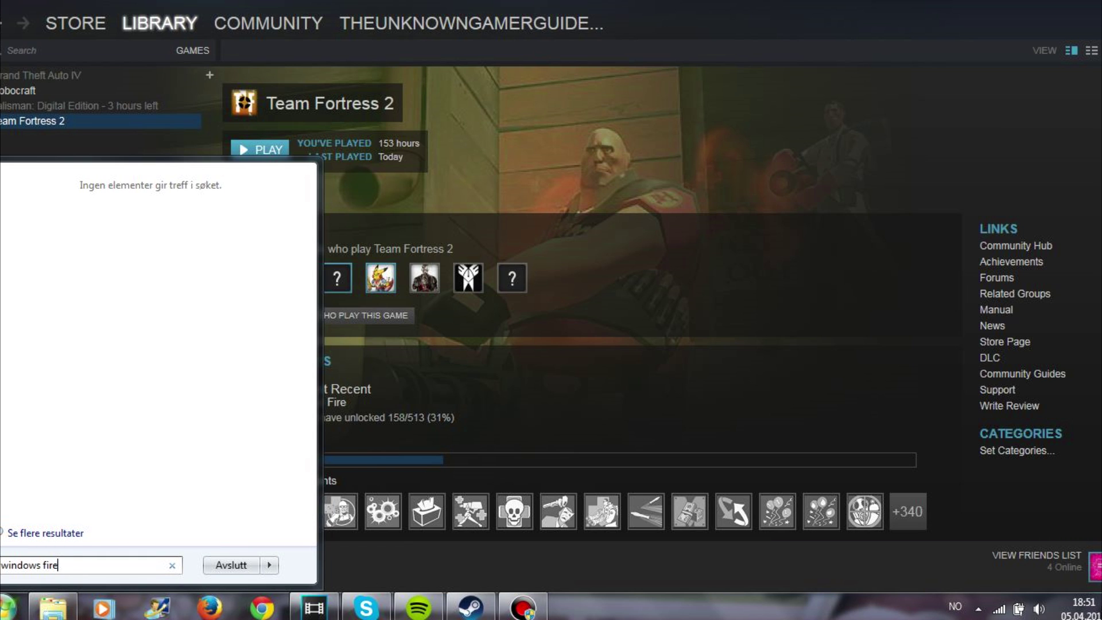
key(BackSpace)
key(BackSpace)
key(BackSpace)
key(BackSpace)
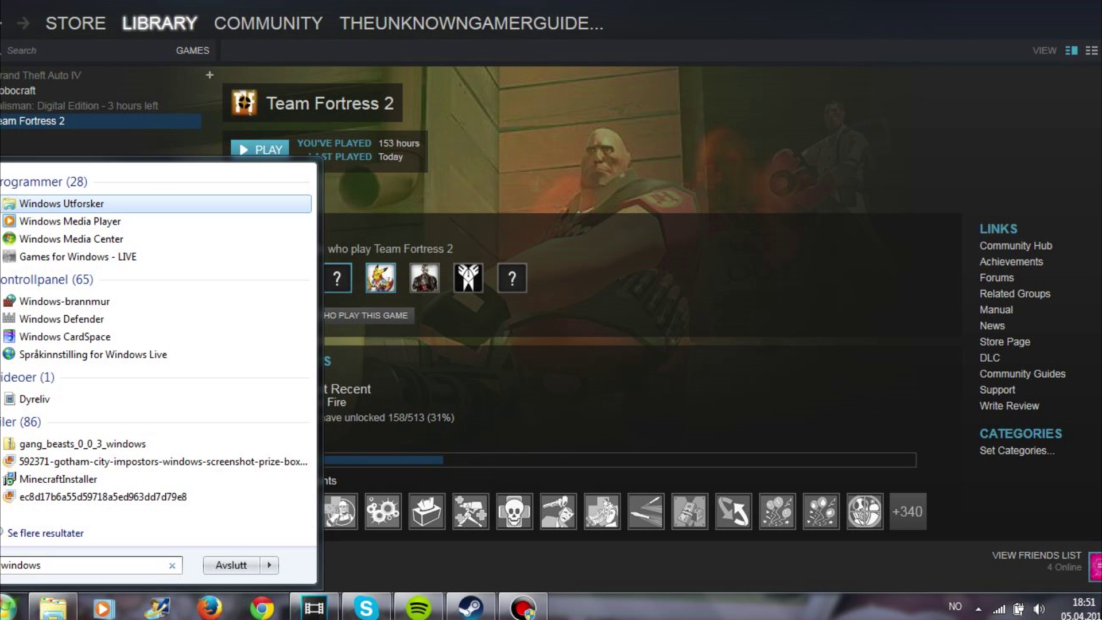
text( br)
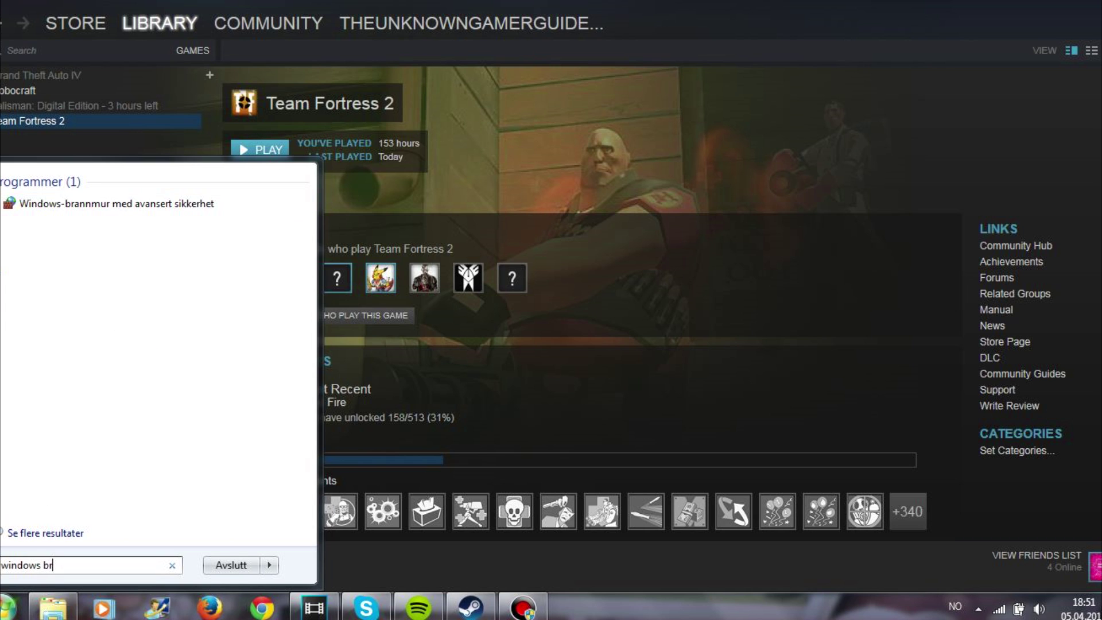
key(Caps_Lock)
key(Caps_Lock)
text(a)
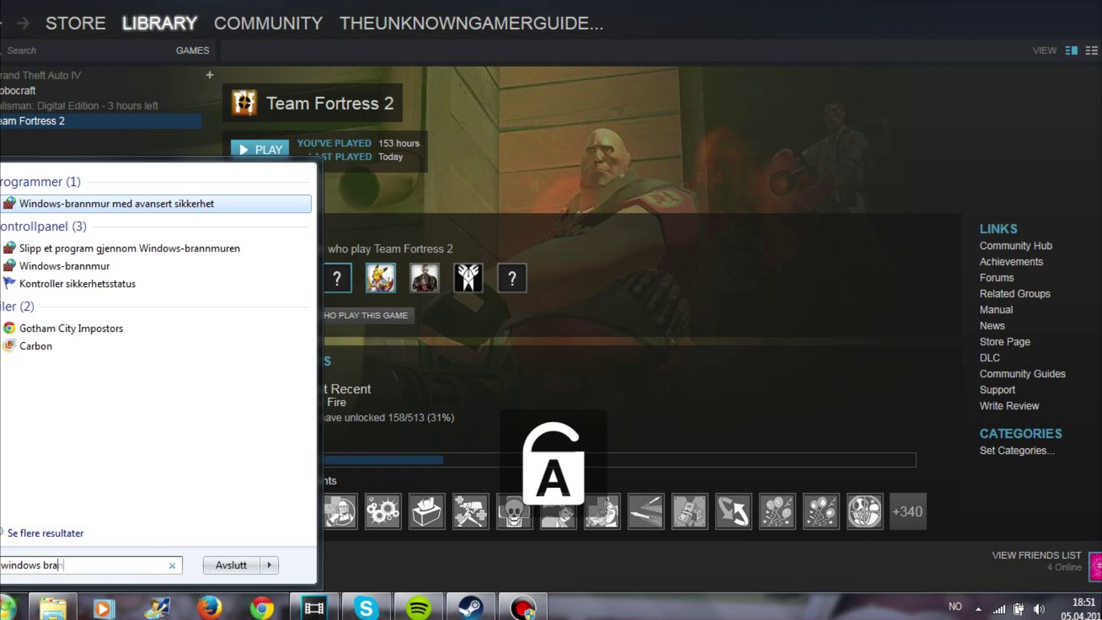
text(nnmur)
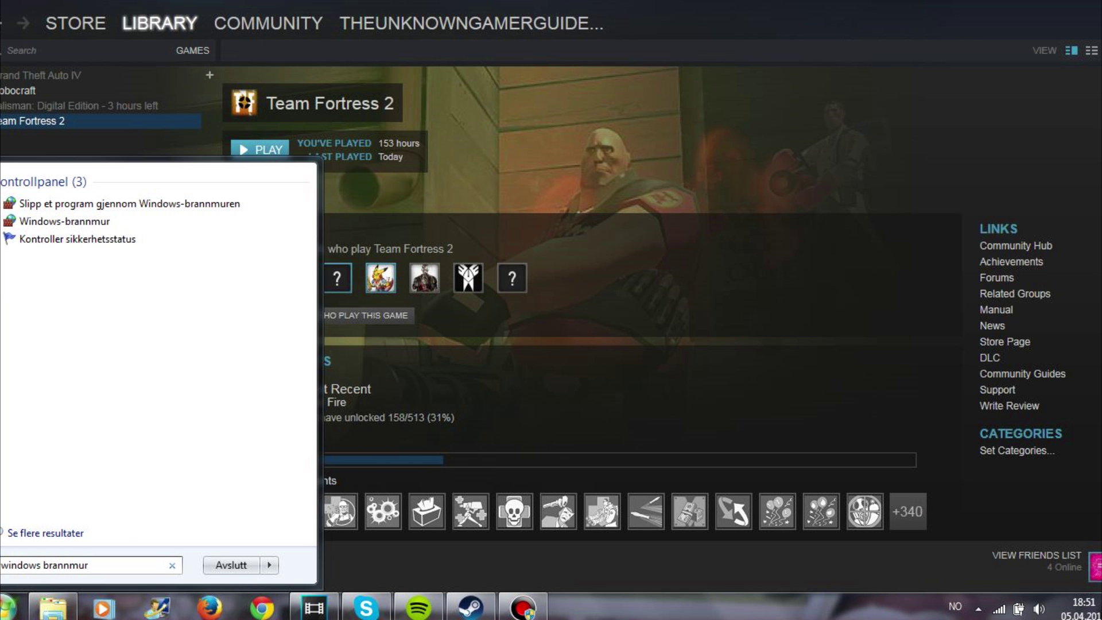
key(Down)
key(Return)
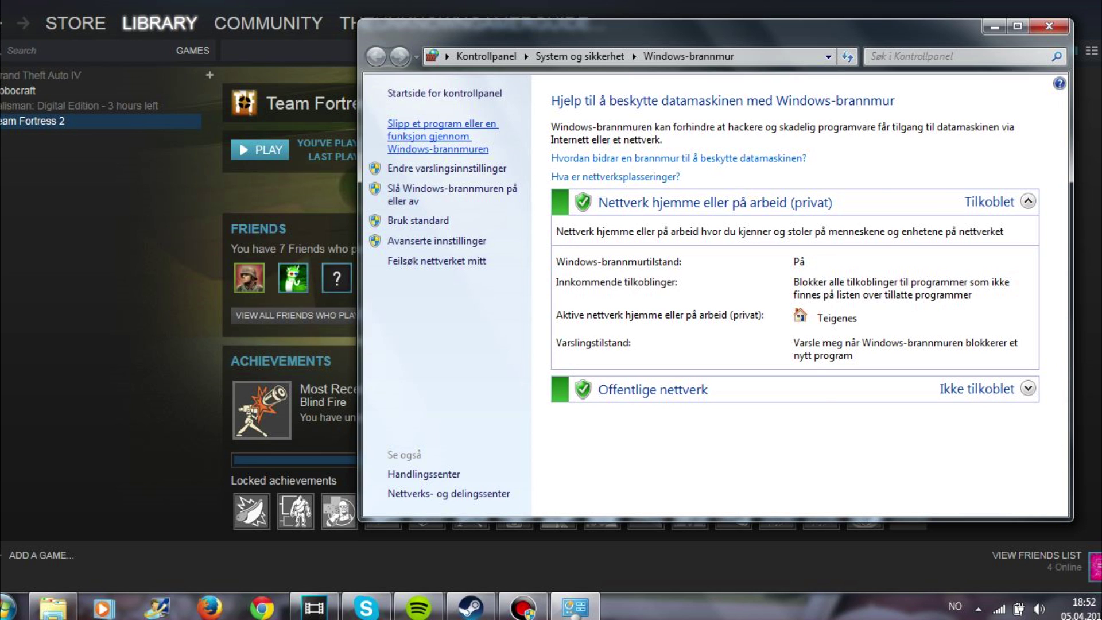
Show the 'Slipp et program eller en funksjon' list of programs allowed through the firewall.
click(437, 136)
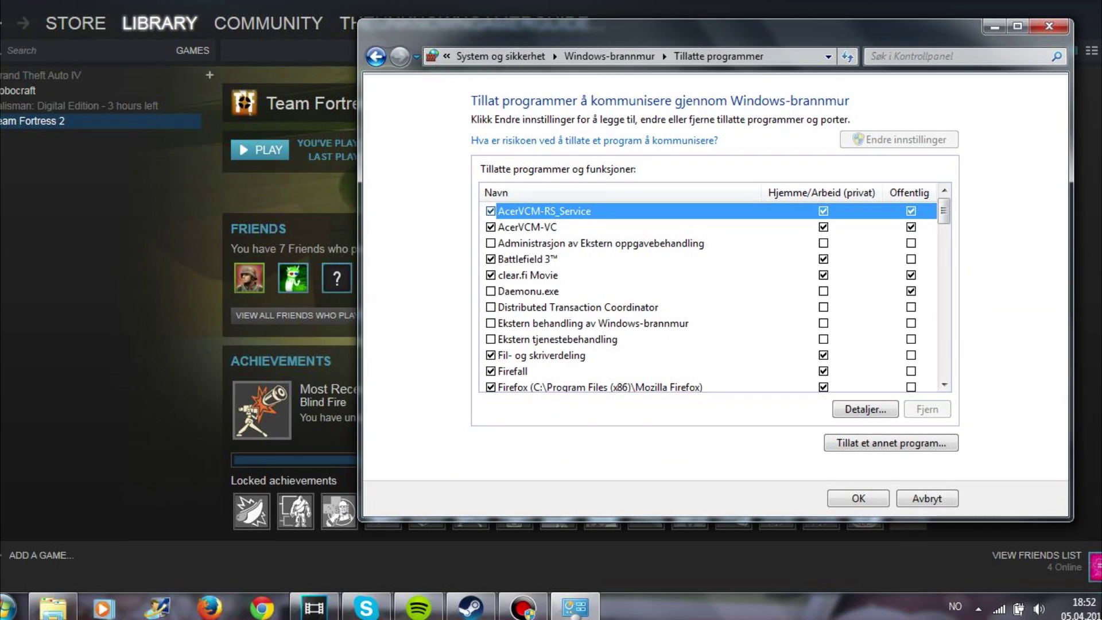
scroll(715, 297, down, 2)
scroll(715, 297, down, 5)
scroll(715, 296, down, 5)
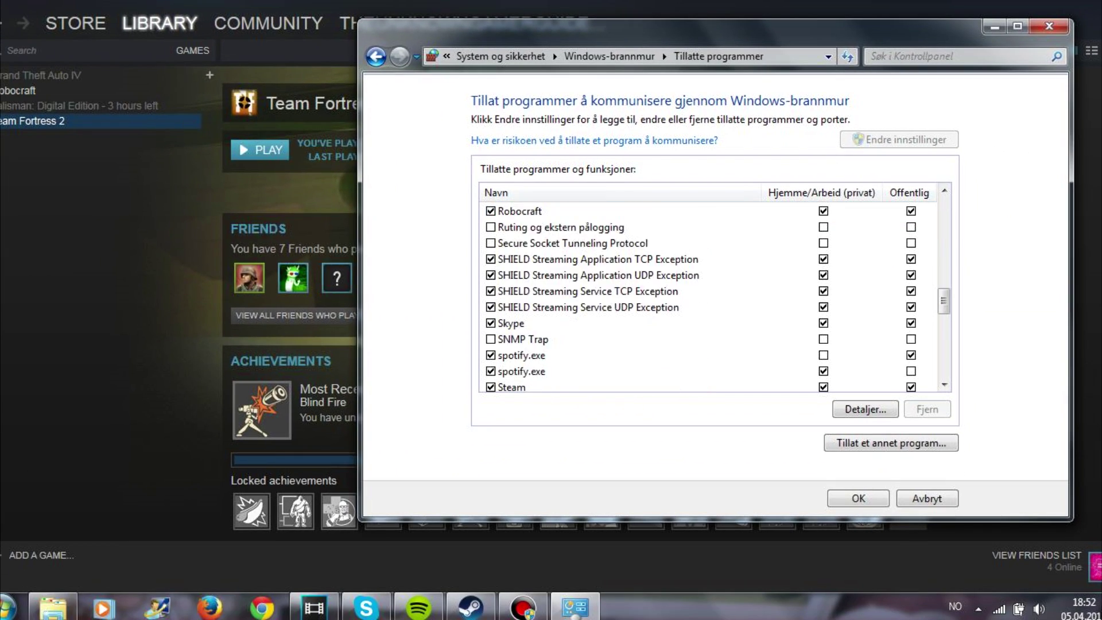
scroll(715, 297, down, 2)
scroll(715, 297, down, 2)
scroll(715, 297, up, 1)
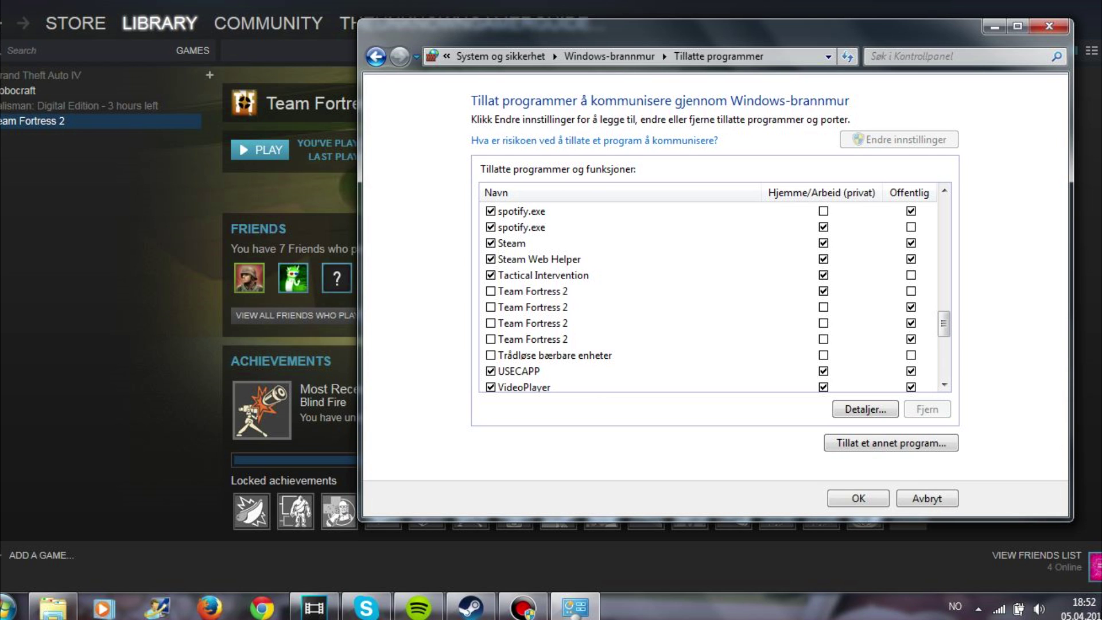
Tick Offentlig and untick Hjemme/Arbeid (privat) for the first Team Fortress 2 entry.
click(532, 290)
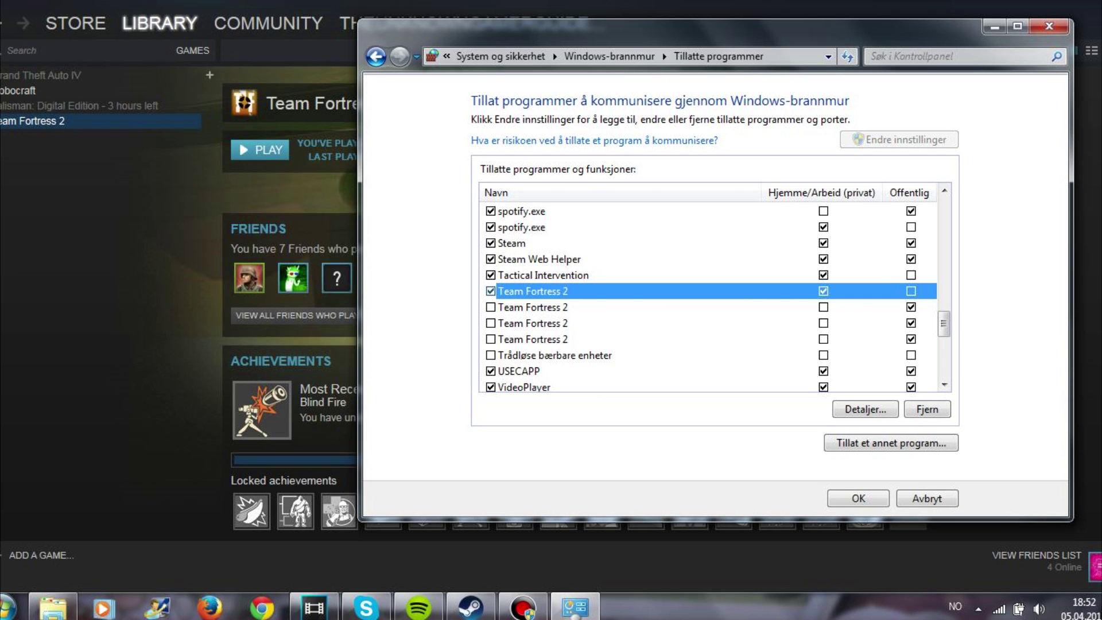
click(910, 291)
click(491, 291)
click(823, 291)
click(491, 291)
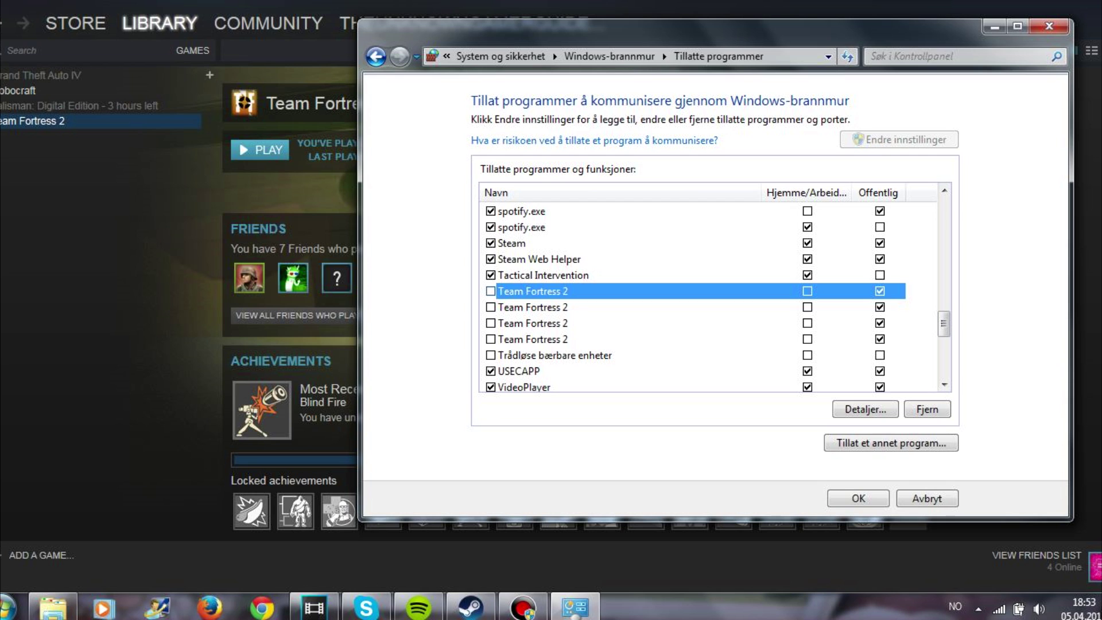
drag(761, 192, 736, 192)
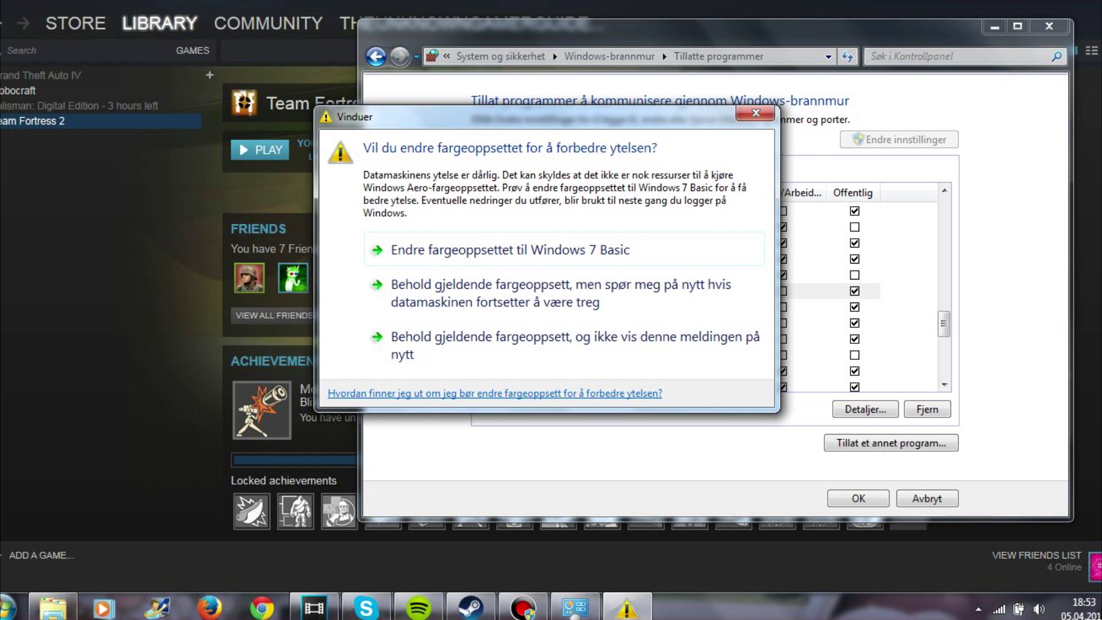
Dismiss the colour-scheme warning, confirm the allowed-programs changes with OK and close the firewall window.
click(756, 113)
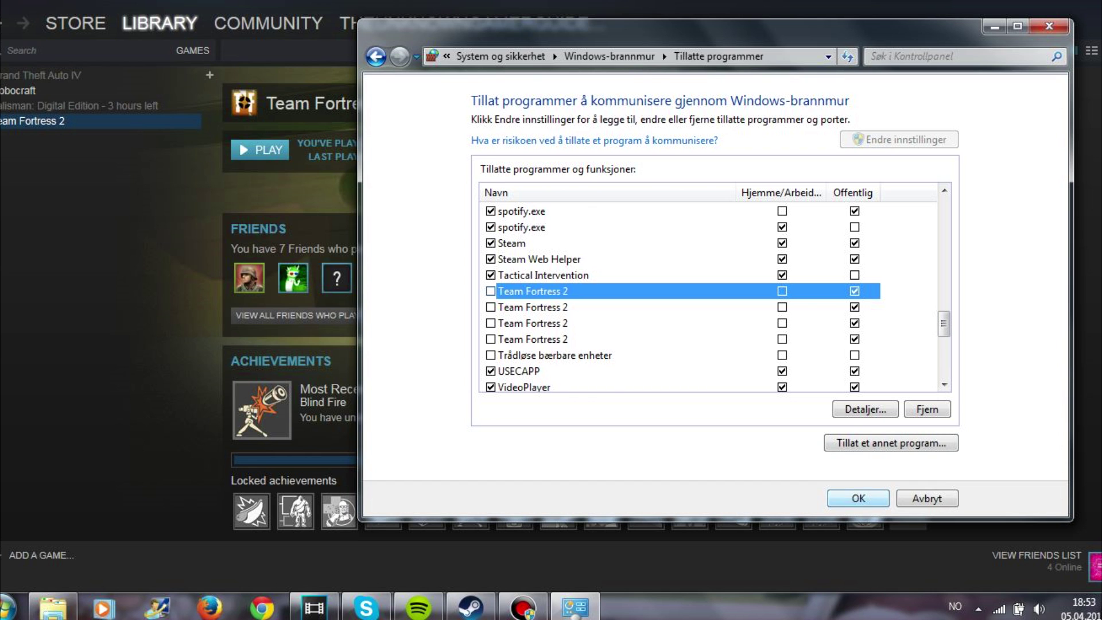
key(Return)
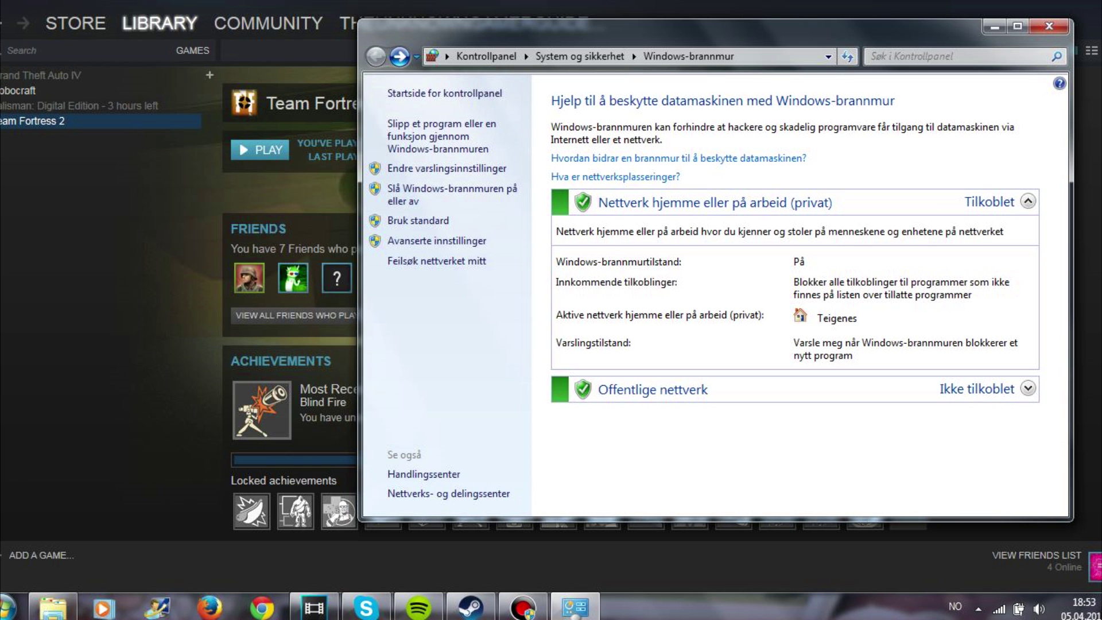
click(1049, 26)
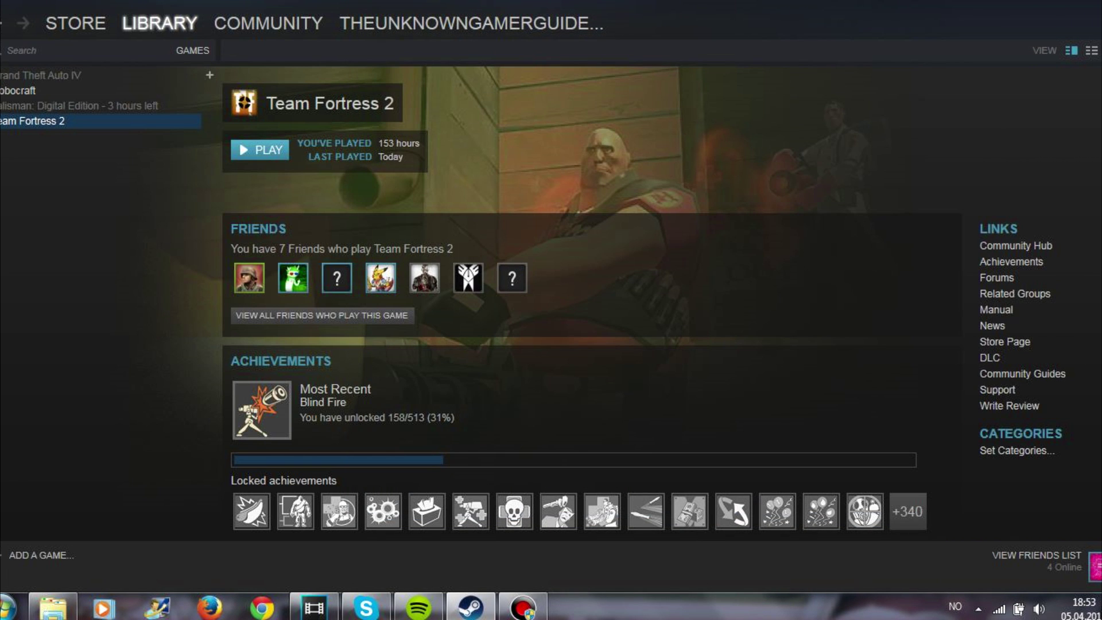